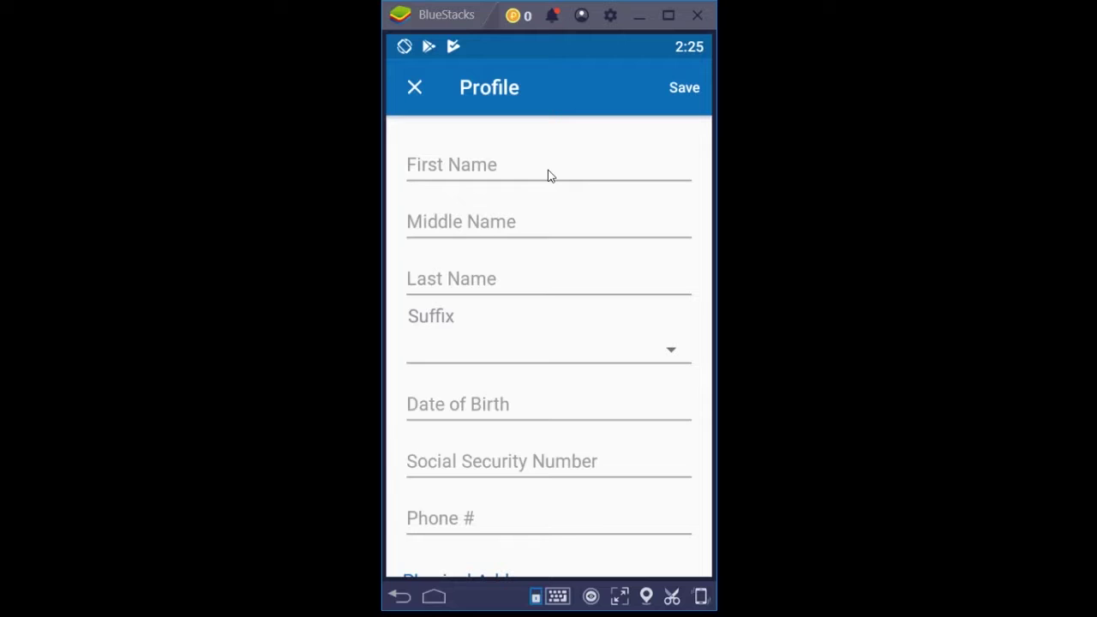
# Enter the person's first, middle and last names, leaving the Suffix dropdown unselected
pyautogui.click(543, 175)
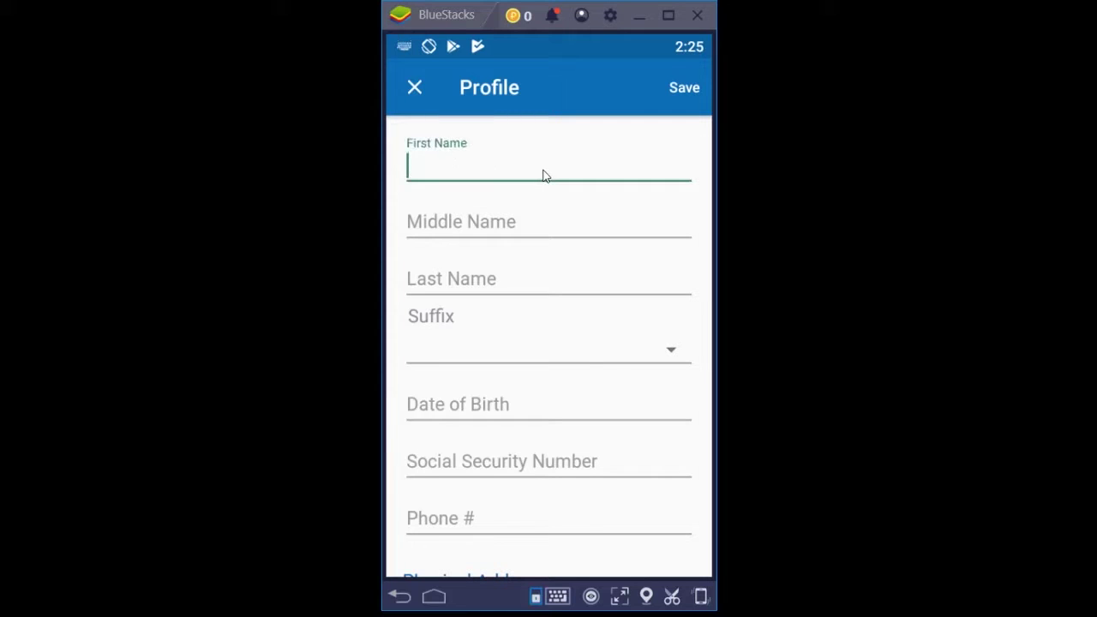
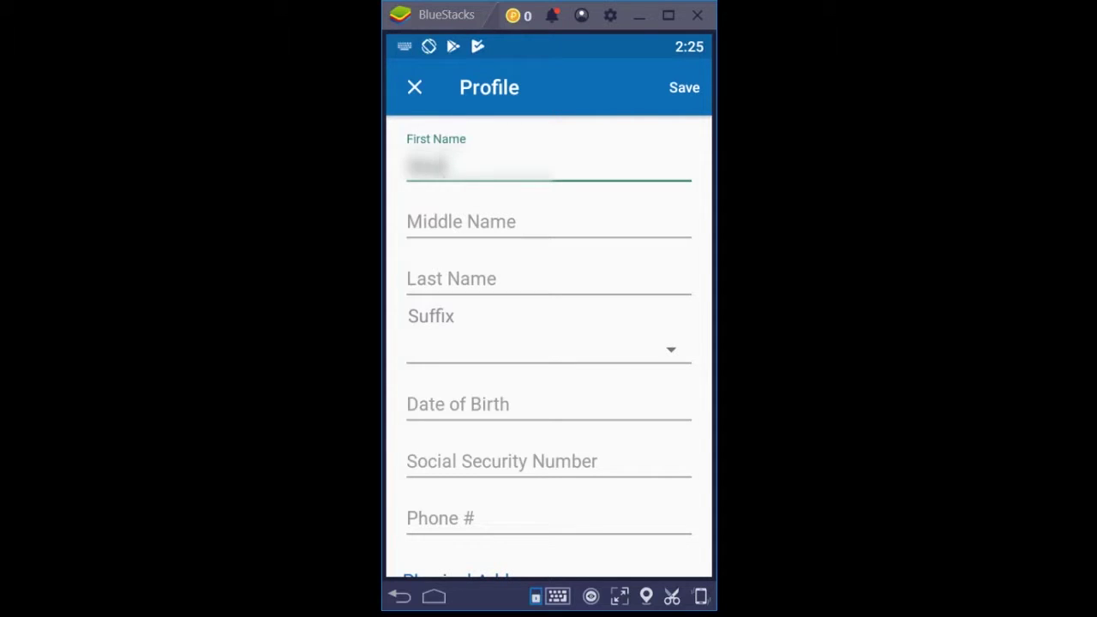
pyautogui.press('Tab')
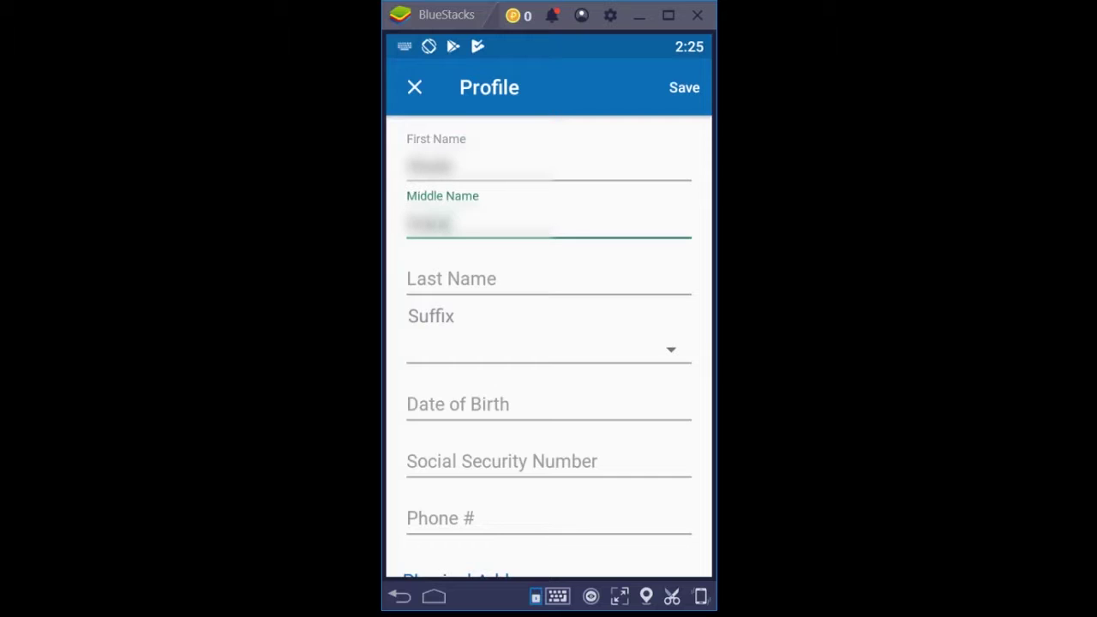
pyautogui.press('Tab')
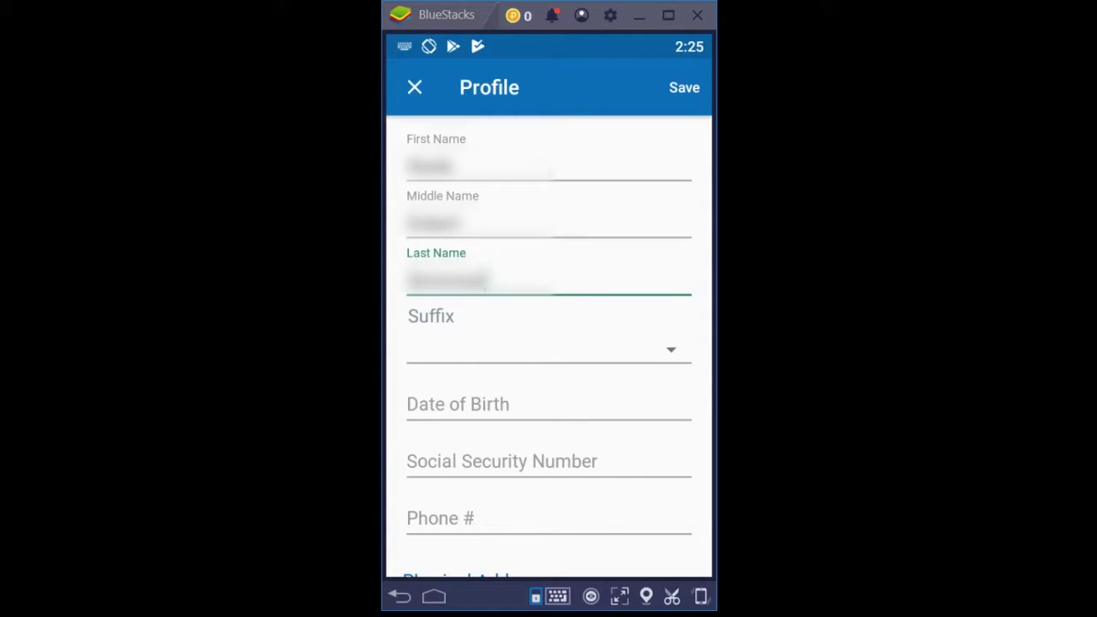
pyautogui.click(667, 348)
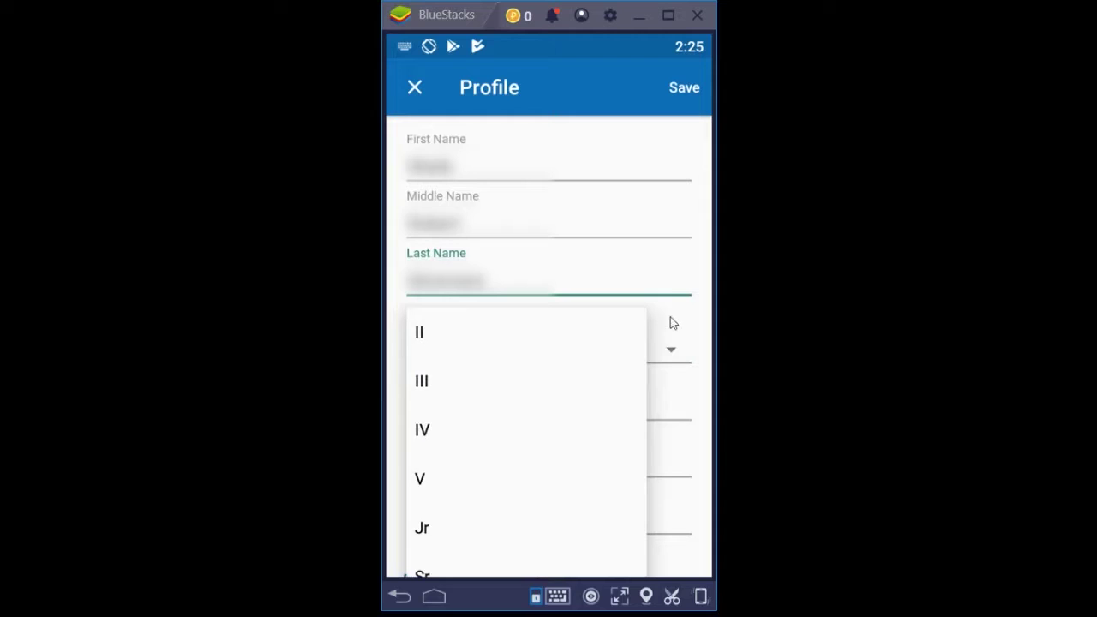
pyautogui.click(661, 286)
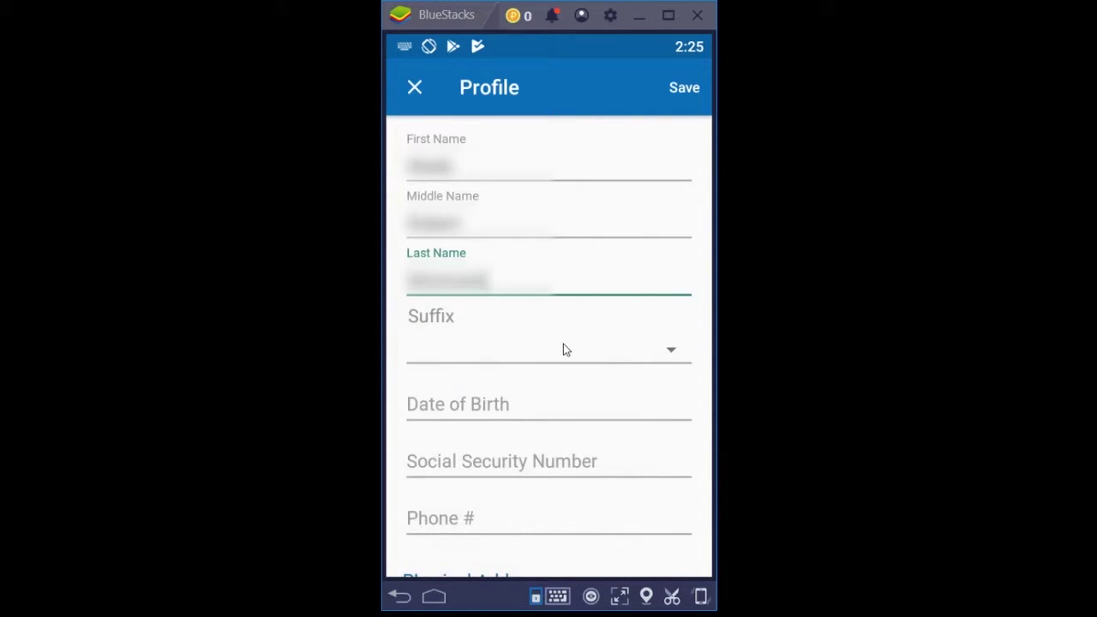
# Pick April 30, 1988 as the Date of Birth in the date picker and confirm it
pyautogui.click(496, 412)
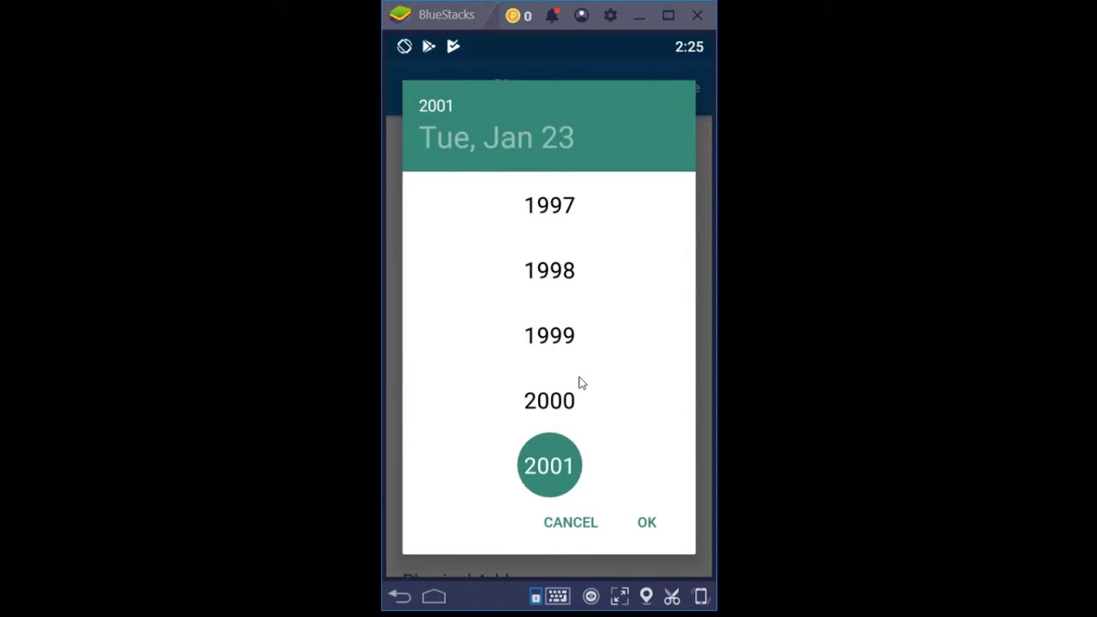
pyautogui.scroll(7, 579, 381)
pyautogui.scroll(5, 578, 381)
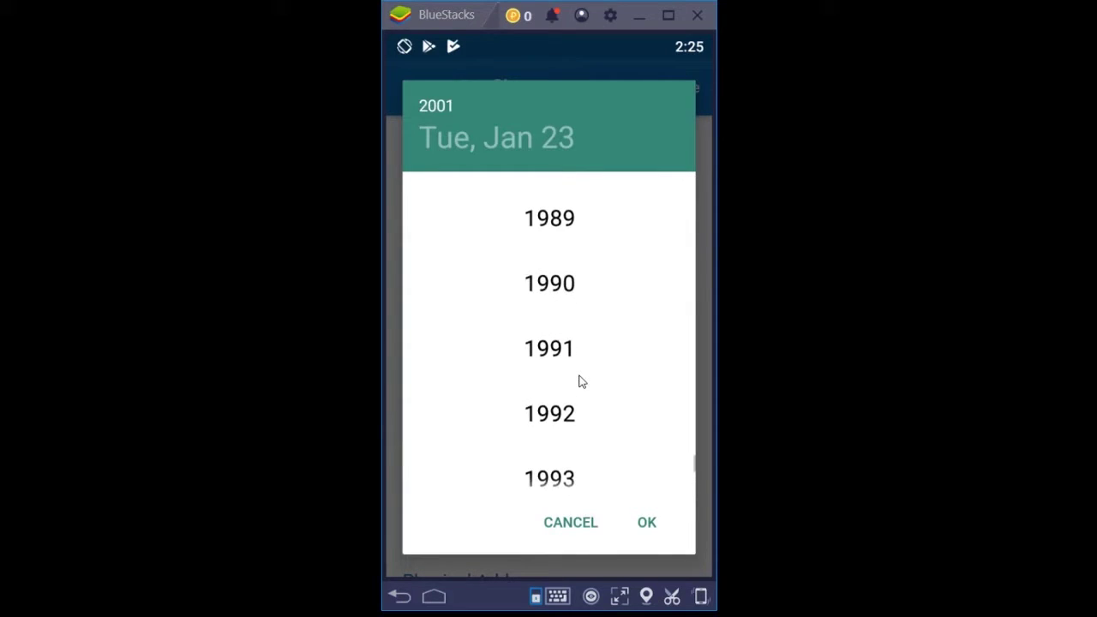
pyautogui.click(548, 415)
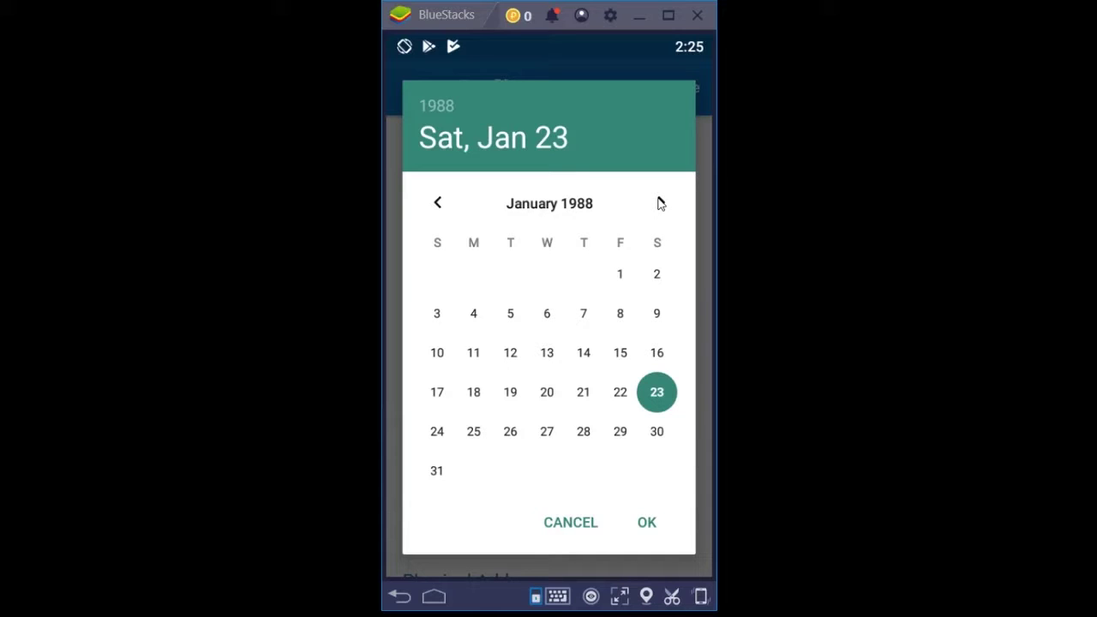
pyautogui.click(660, 202)
pyautogui.click(660, 202)
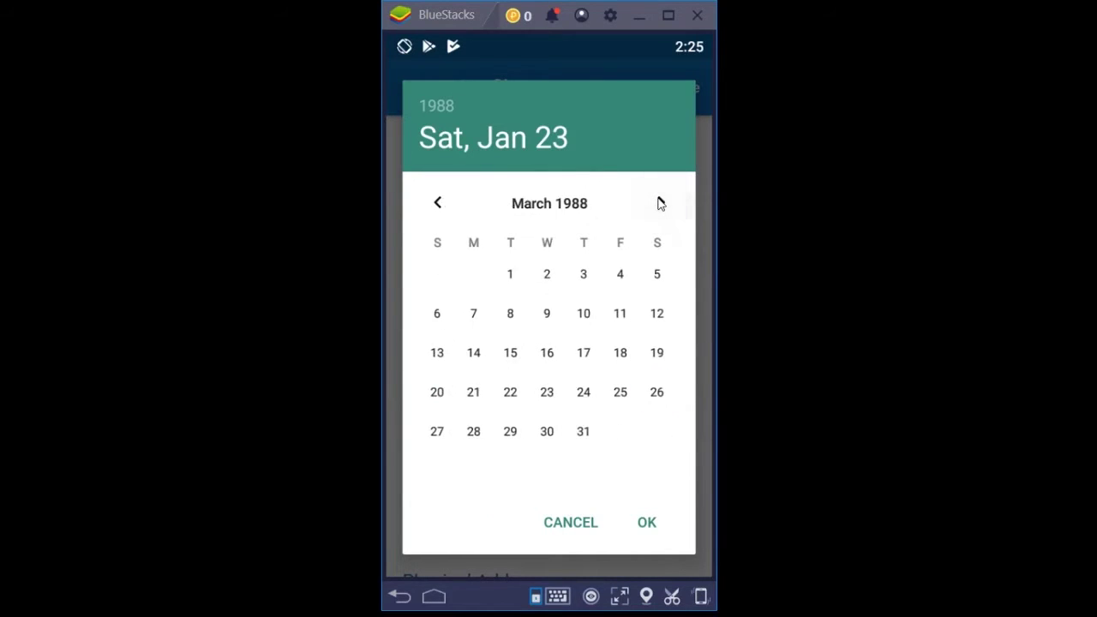
pyautogui.click(660, 202)
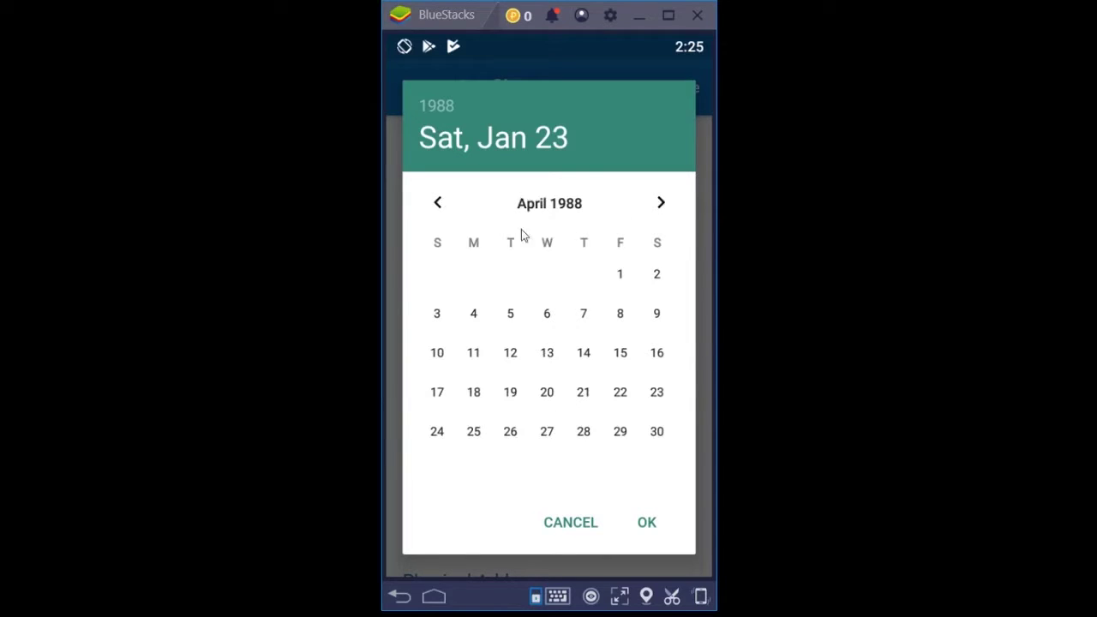
pyautogui.click(658, 433)
pyautogui.click(647, 522)
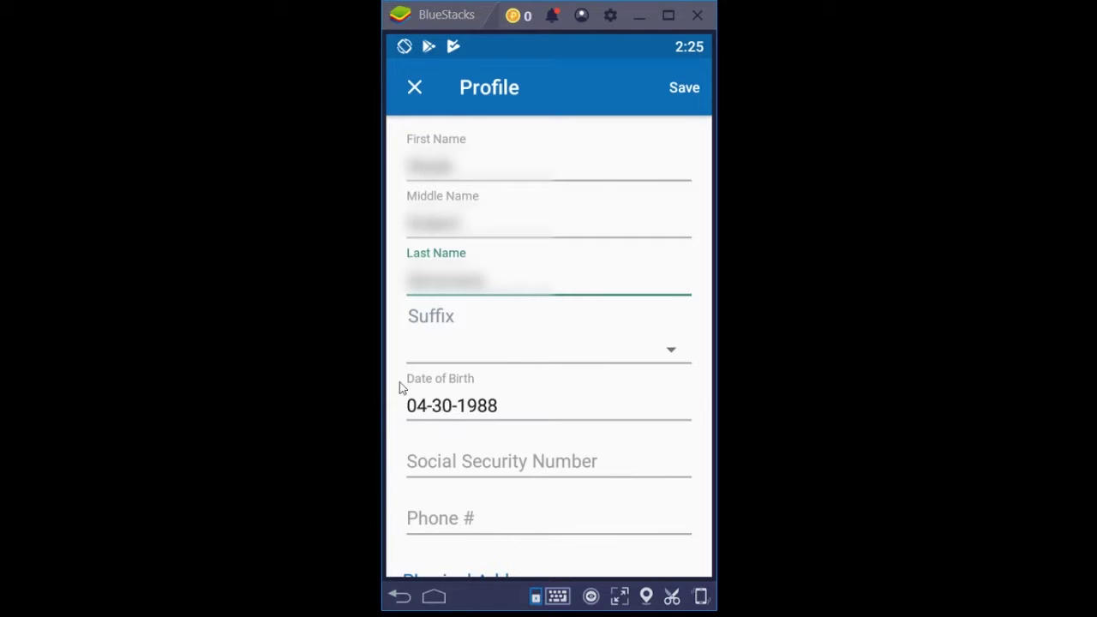
# Type the Social Security Number, then enter the phone number in Phone #
pyautogui.click(531, 465)
pyautogui.write('123-45')
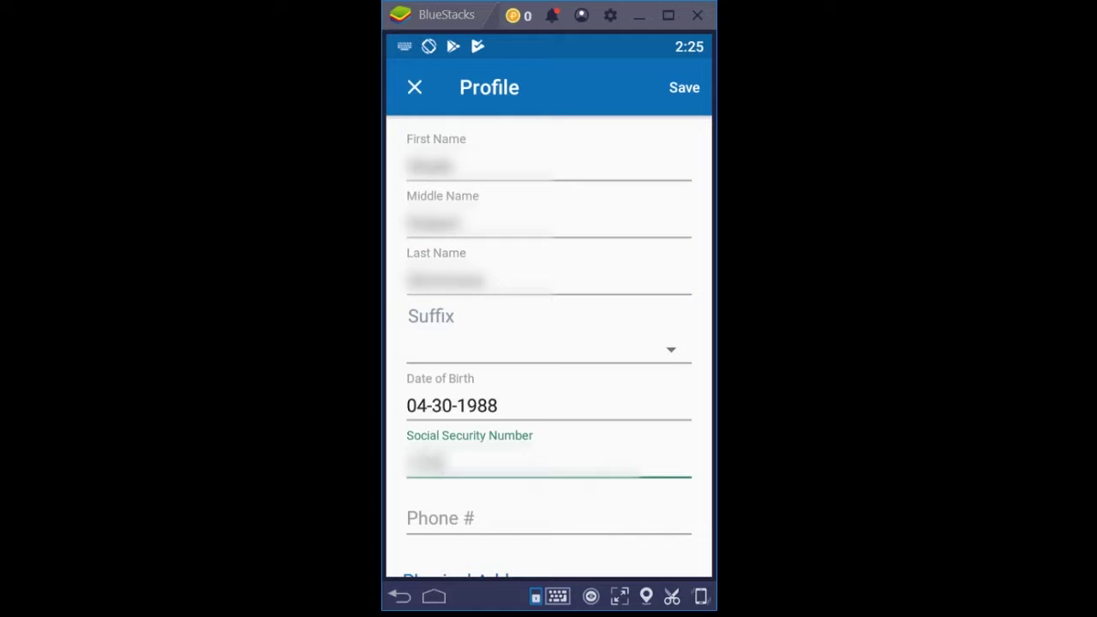
pyautogui.write('-6789')
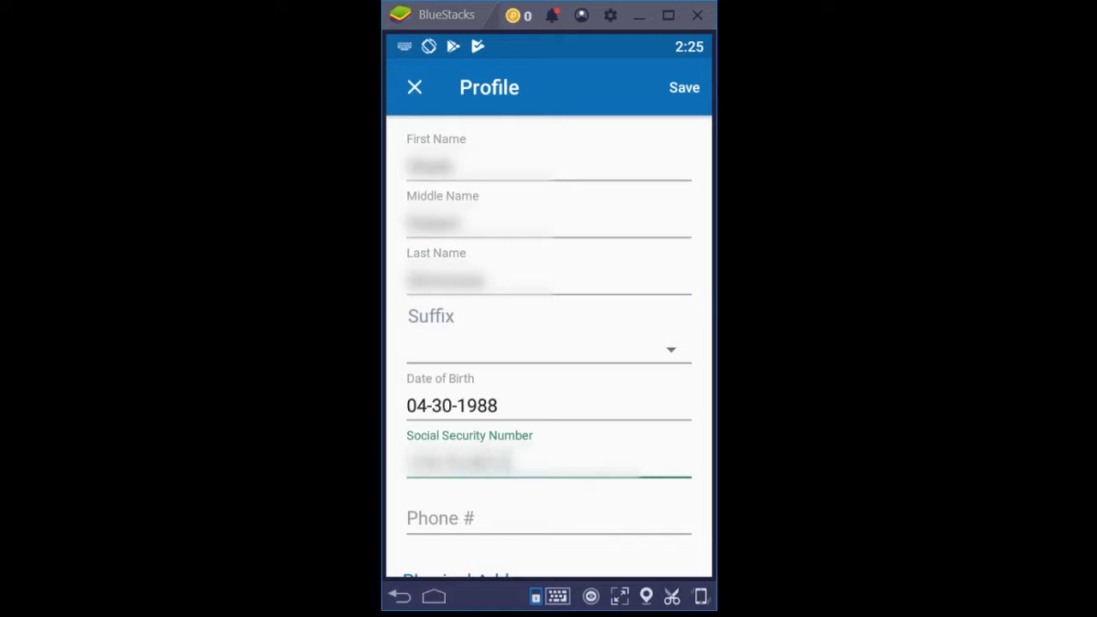
pyautogui.scroll(-3, 597, 486)
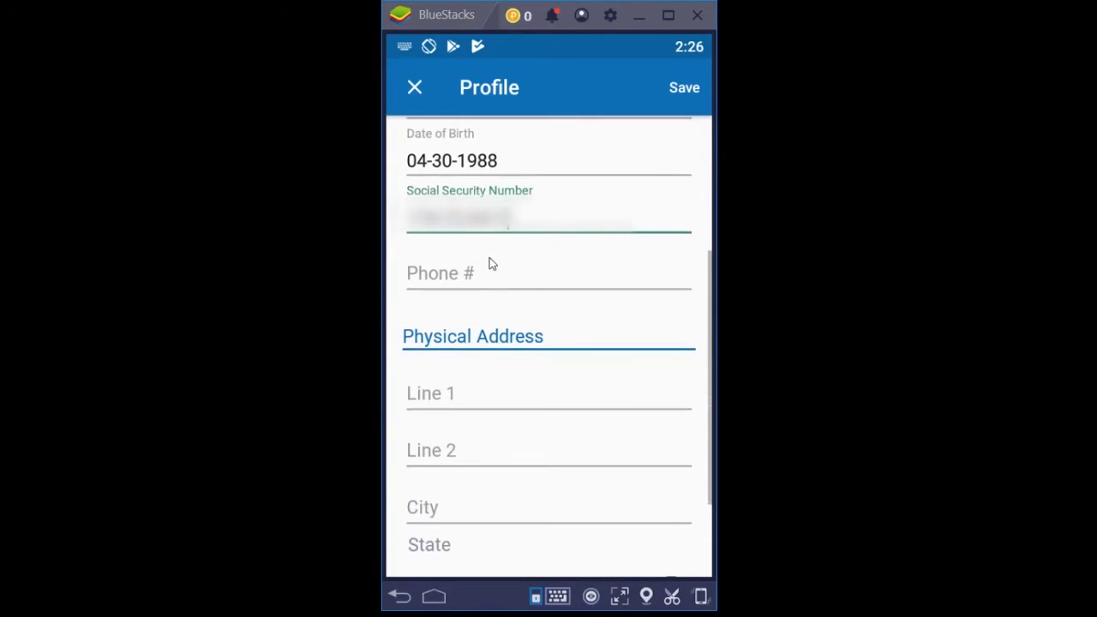
pyautogui.click(495, 272)
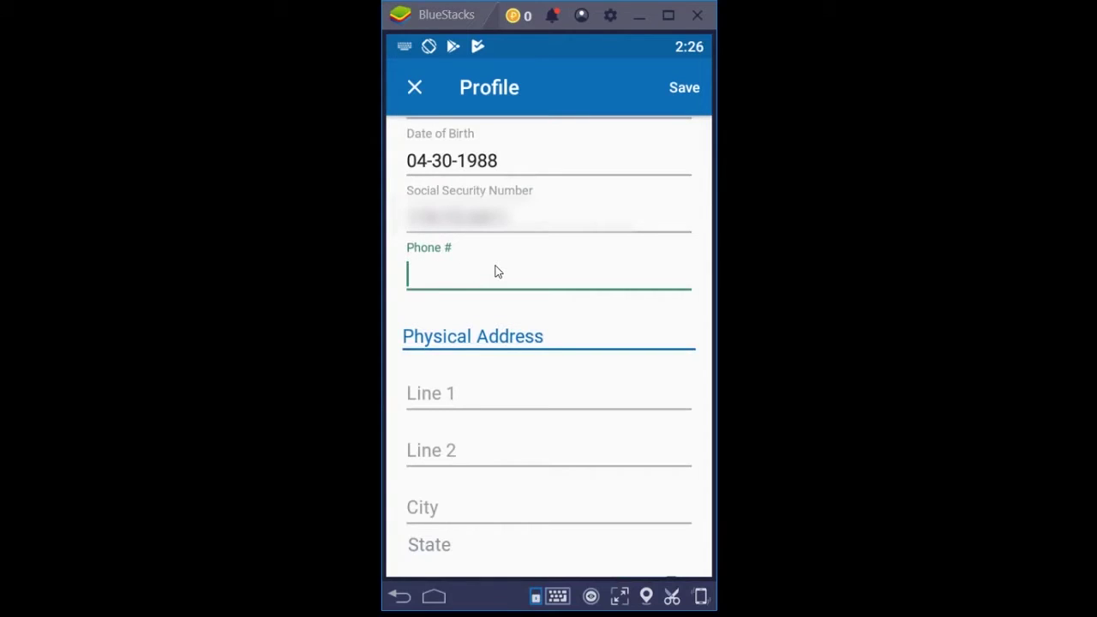
pyautogui.write('555-1234')
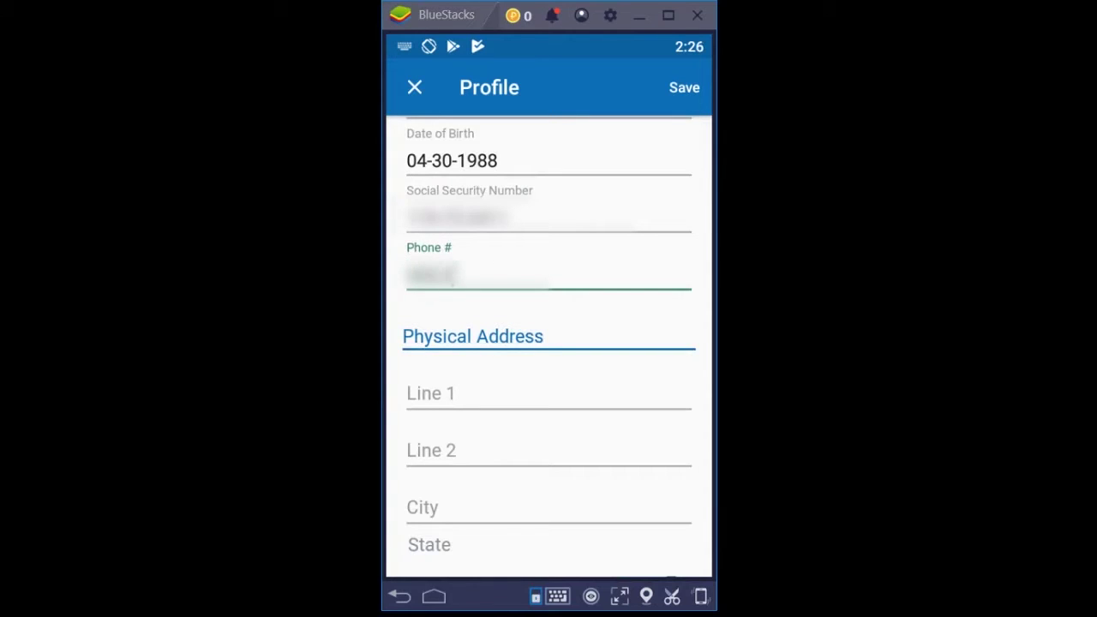
pyautogui.write('5')
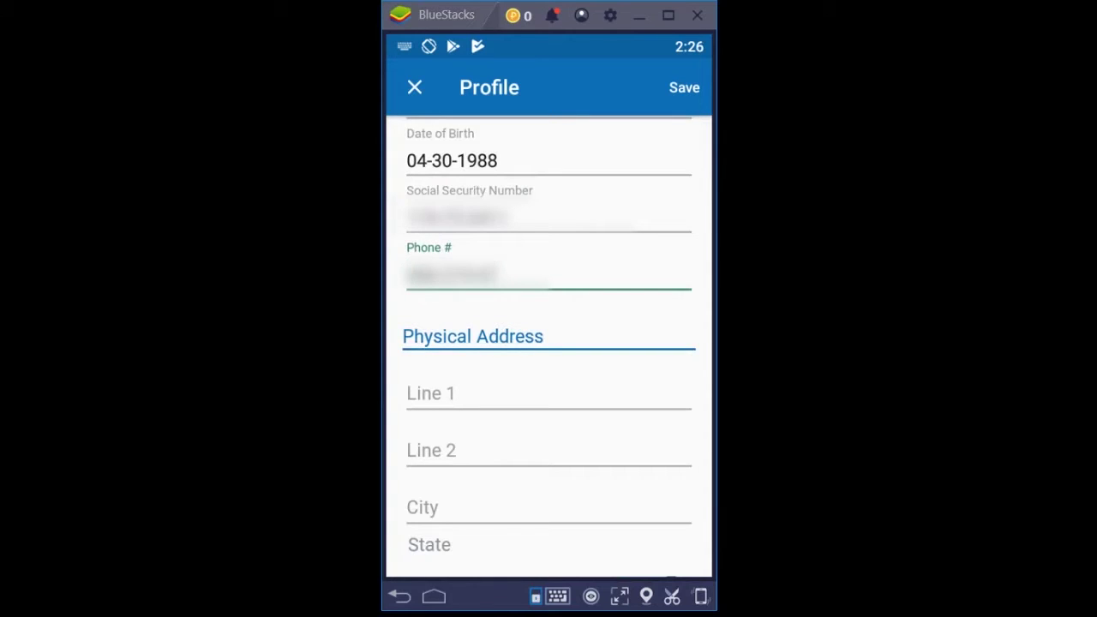
pyautogui.write('5')
# Fill Physical Address Line 1 with the street address and Line 2 with the apartment number
pyautogui.scroll(-2, 551, 391)
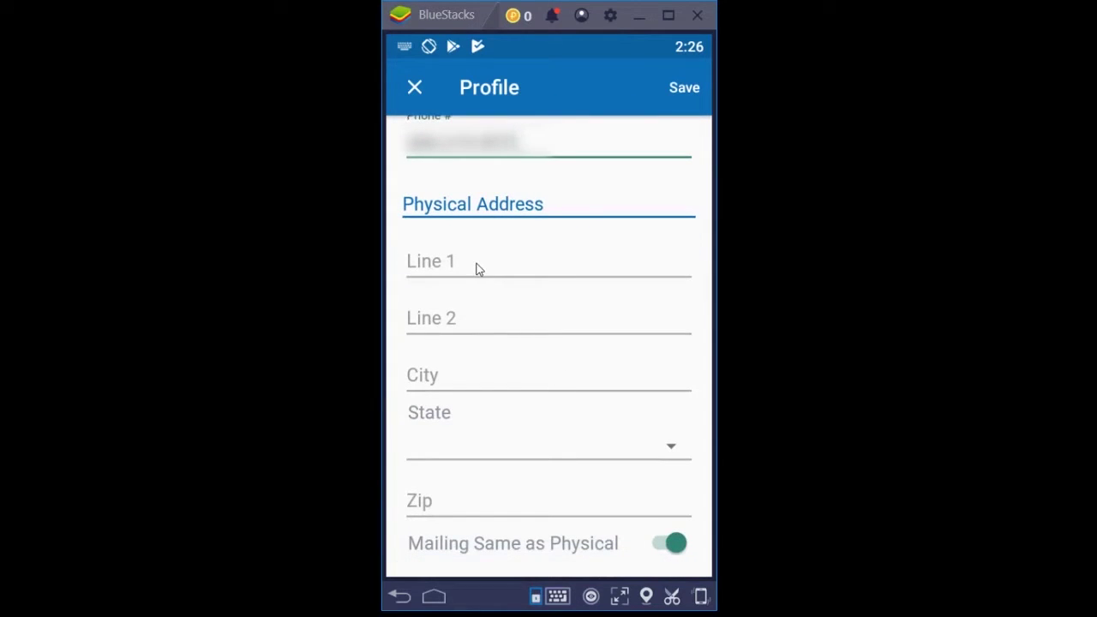
pyautogui.click(477, 269)
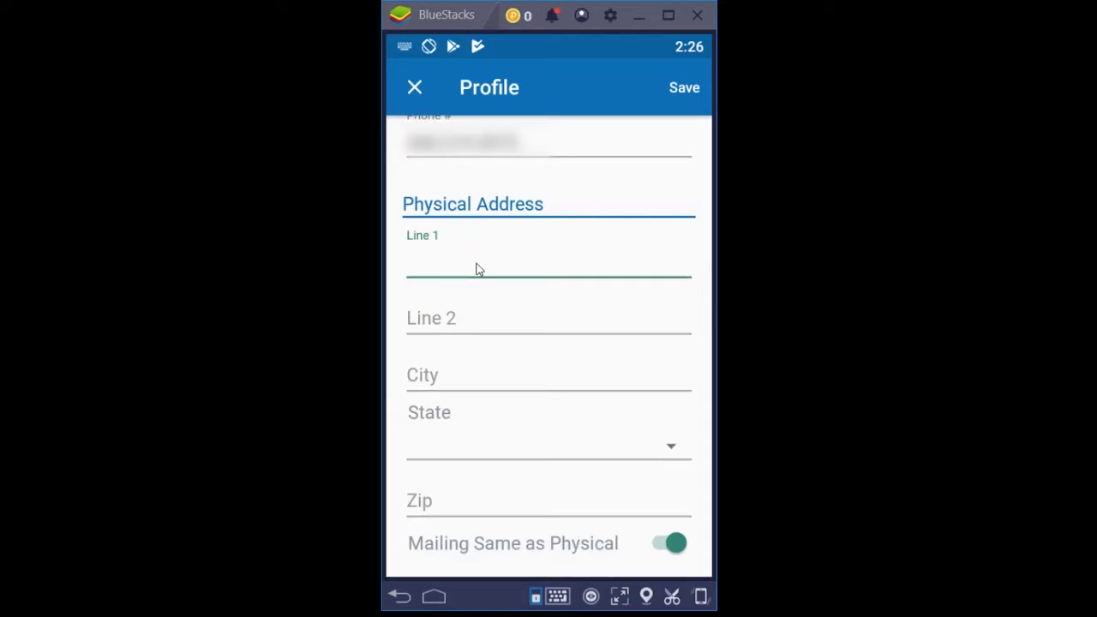
pyautogui.write('123')
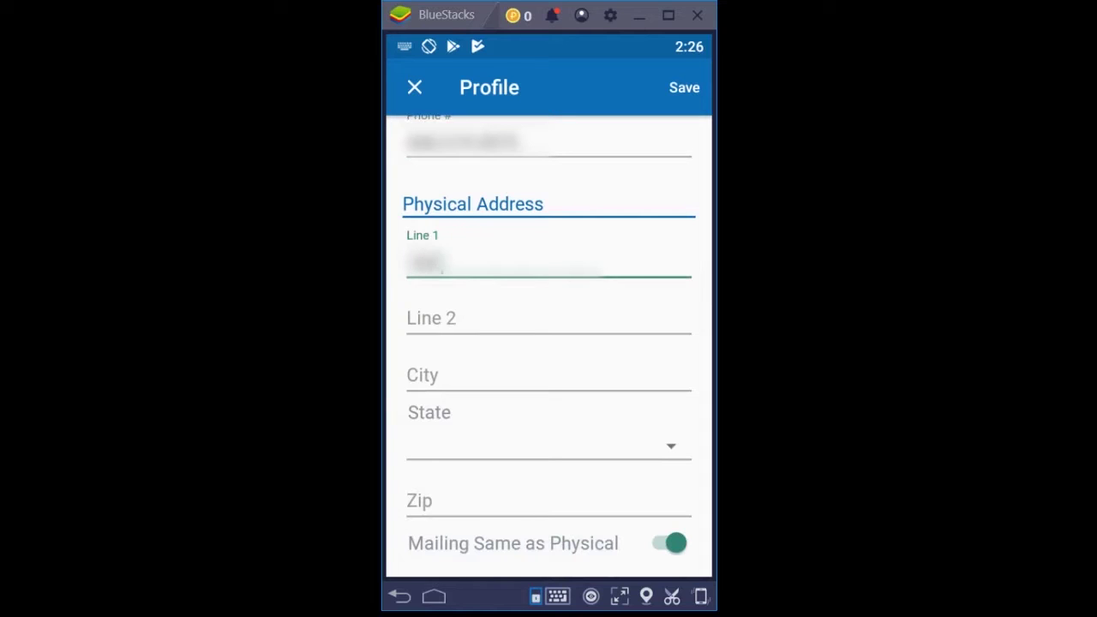
pyautogui.write(' Main')
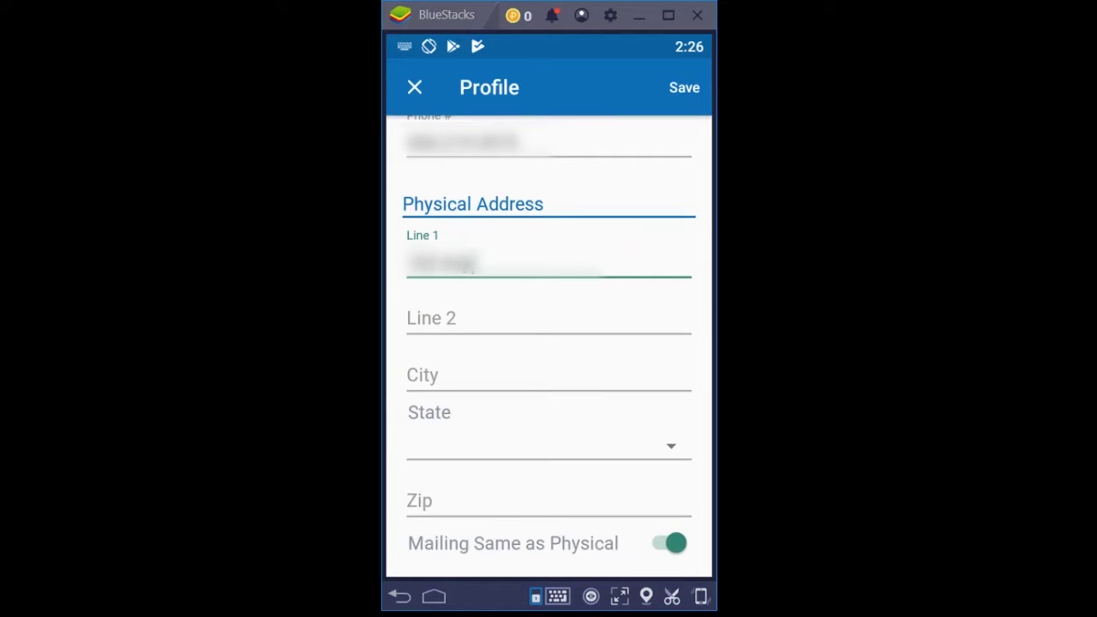
pyautogui.write(' St Drive')
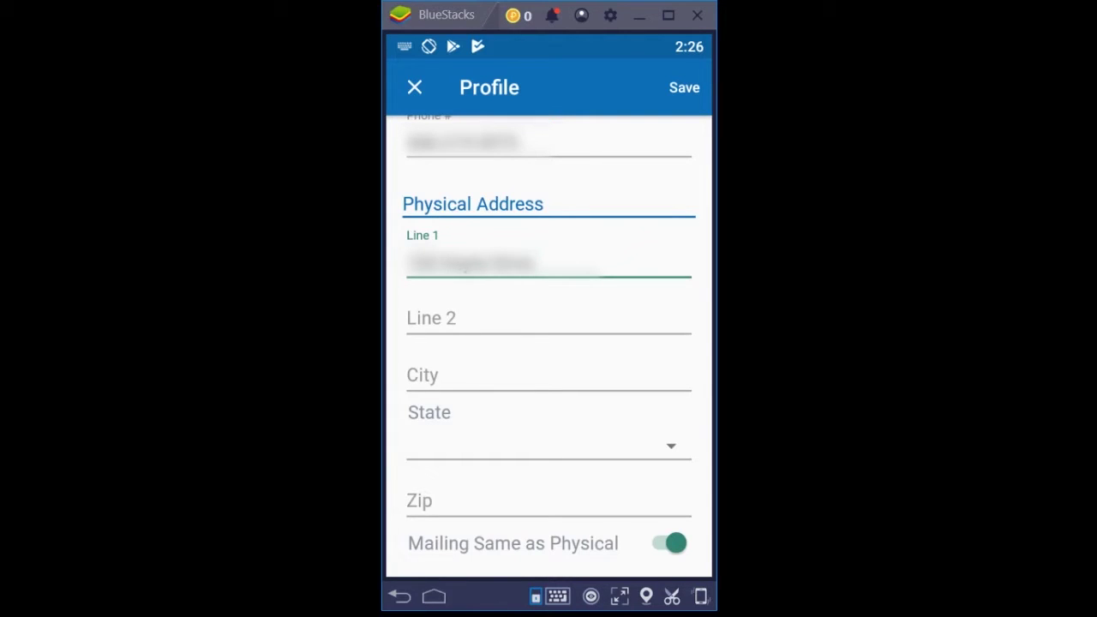
pyautogui.click(480, 317)
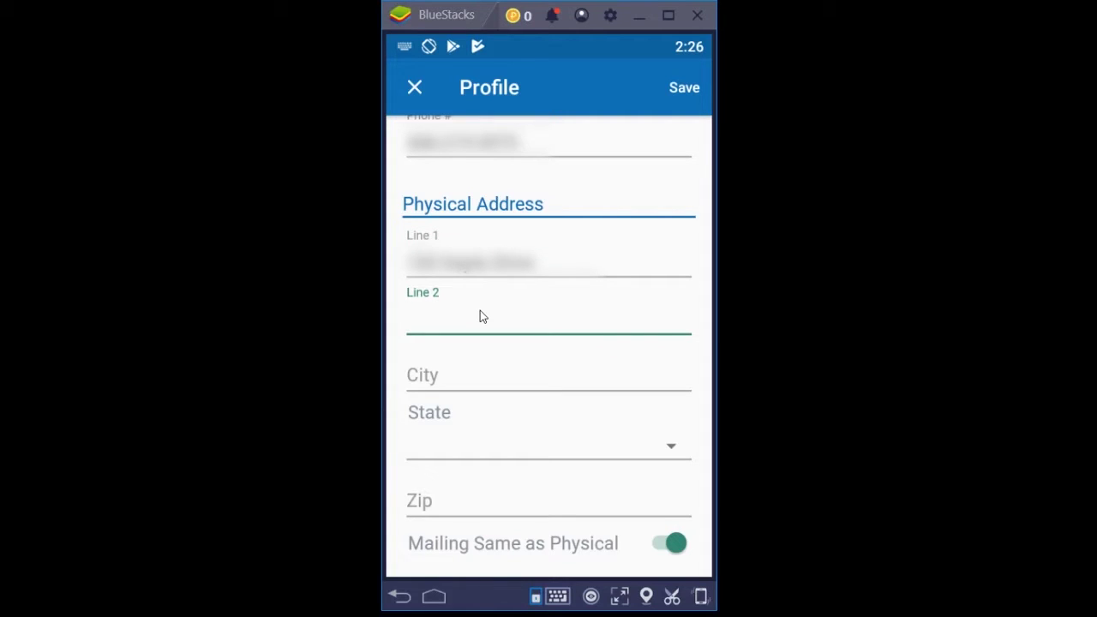
pyautogui.write('#')
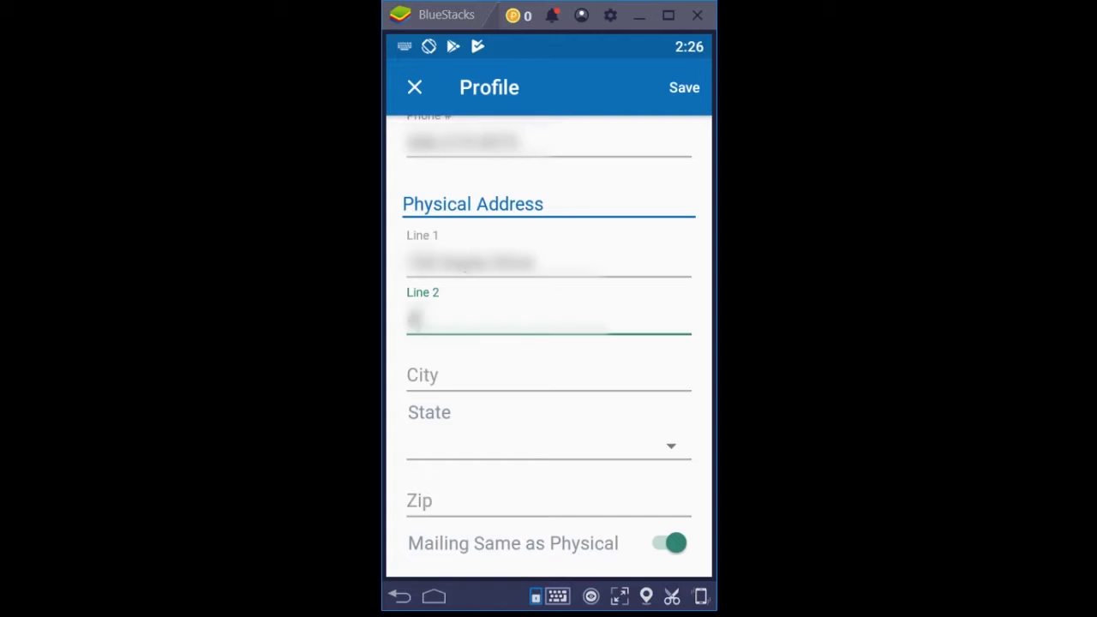
pyautogui.press('BackSpace')
pyautogui.write('Apt 1')
pyautogui.press('BackSpace')
pyautogui.press('BackSpace')
pyautogui.press('BackSpace')
pyautogui.press('BackSpace')
pyautogui.press('BackSpace')
pyautogui.write('#12')
# Enter the city, choose Kentucky as the State, and type the zip code
pyautogui.click(477, 385)
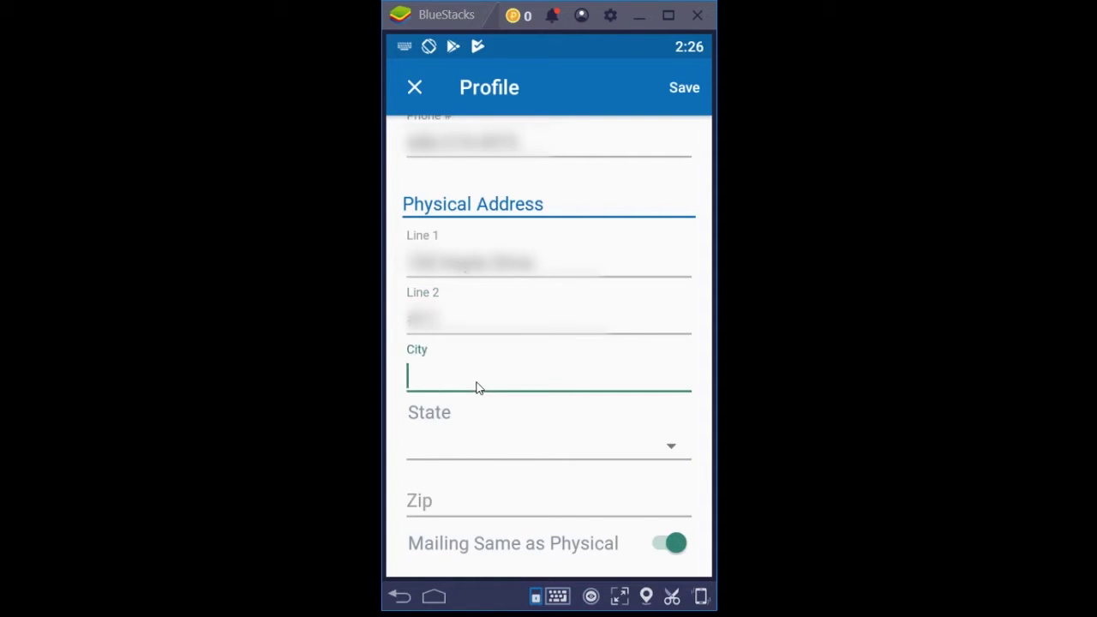
pyautogui.write('Austin')
pyautogui.press('Tab')
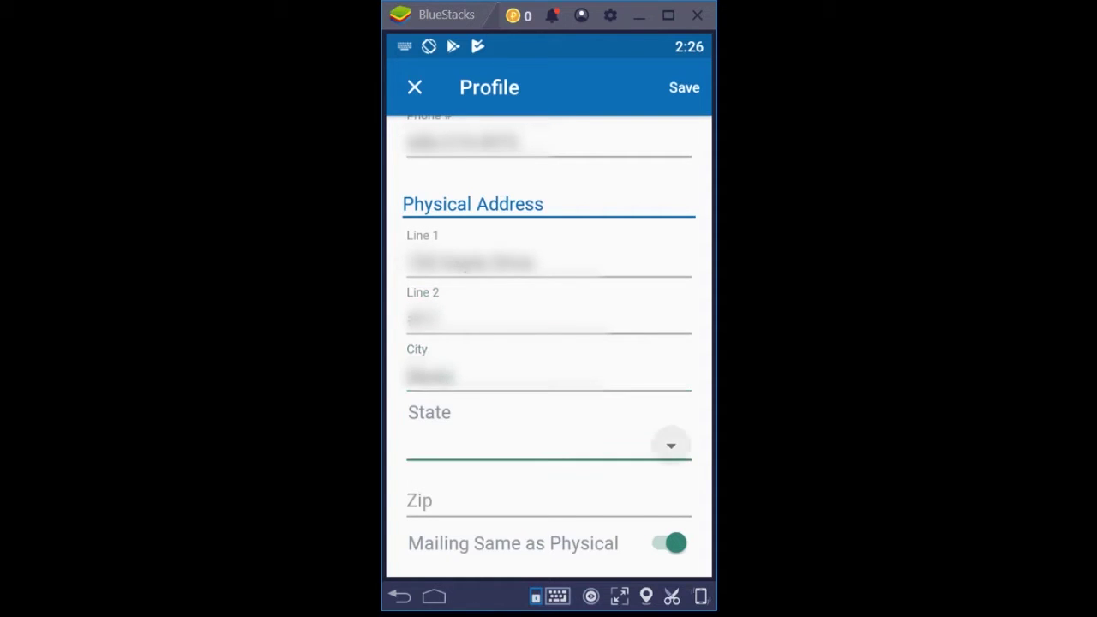
pyautogui.click(665, 449)
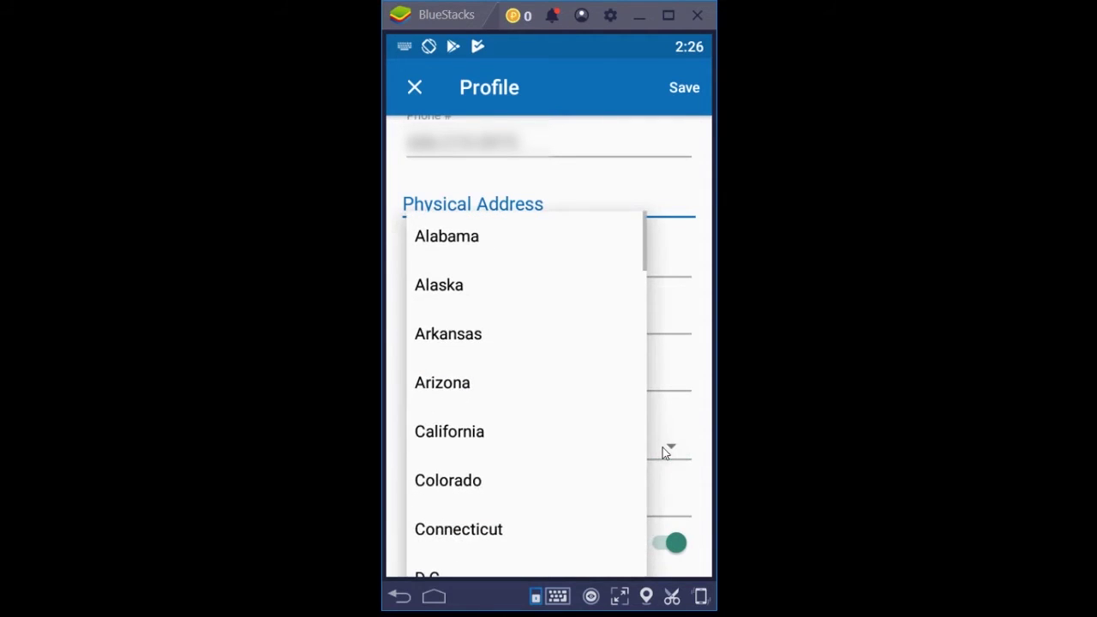
pyautogui.scroll(-8, 531, 452)
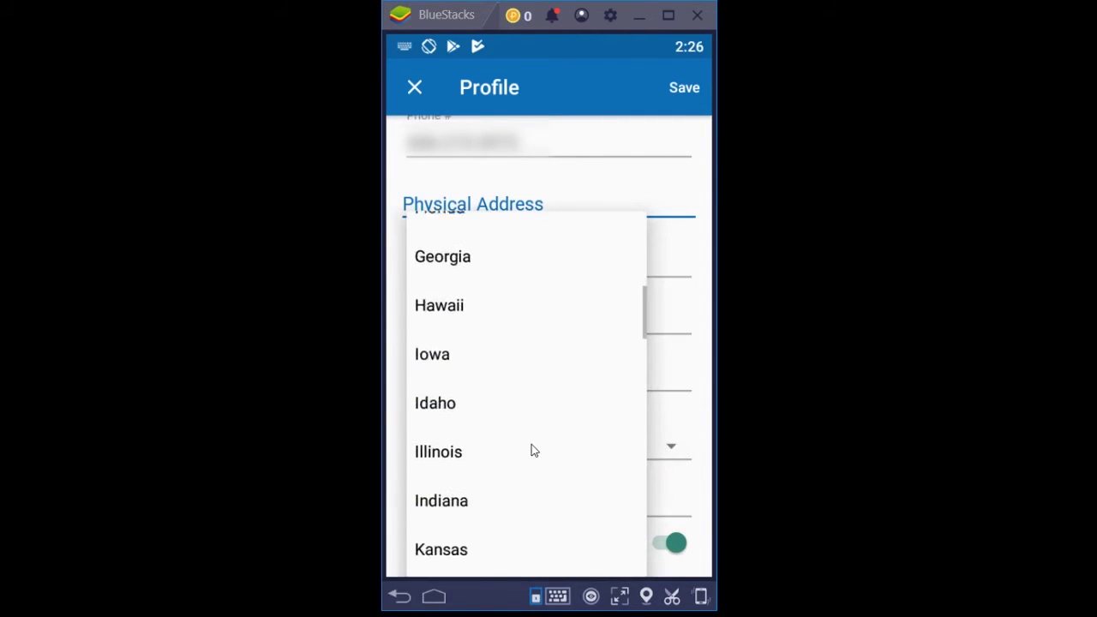
pyautogui.click(478, 534)
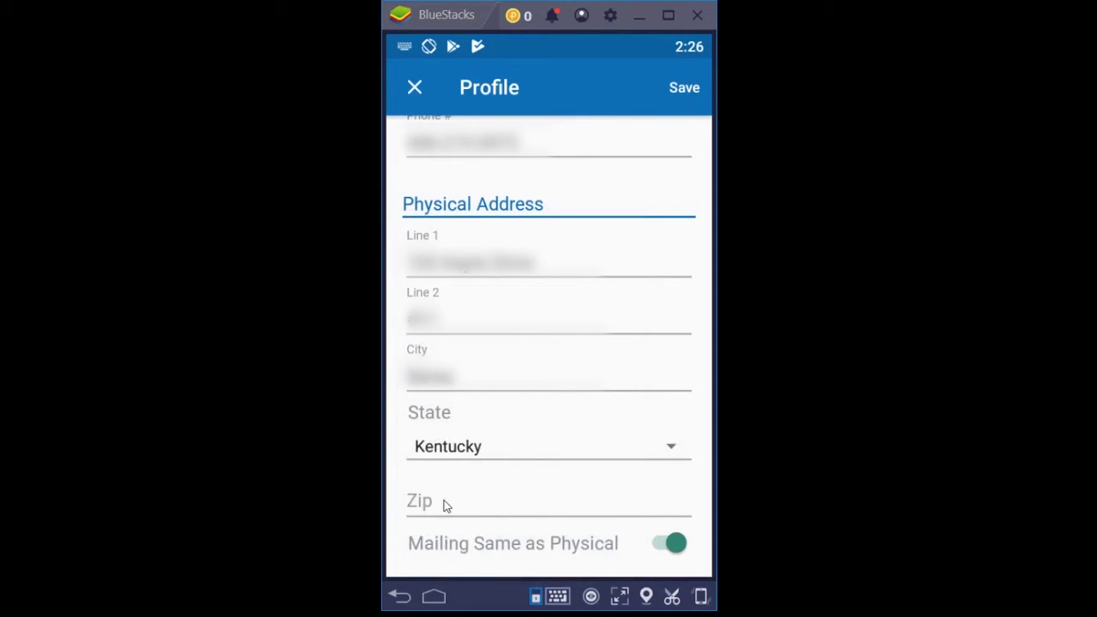
pyautogui.click(445, 506)
pyautogui.write('40202')
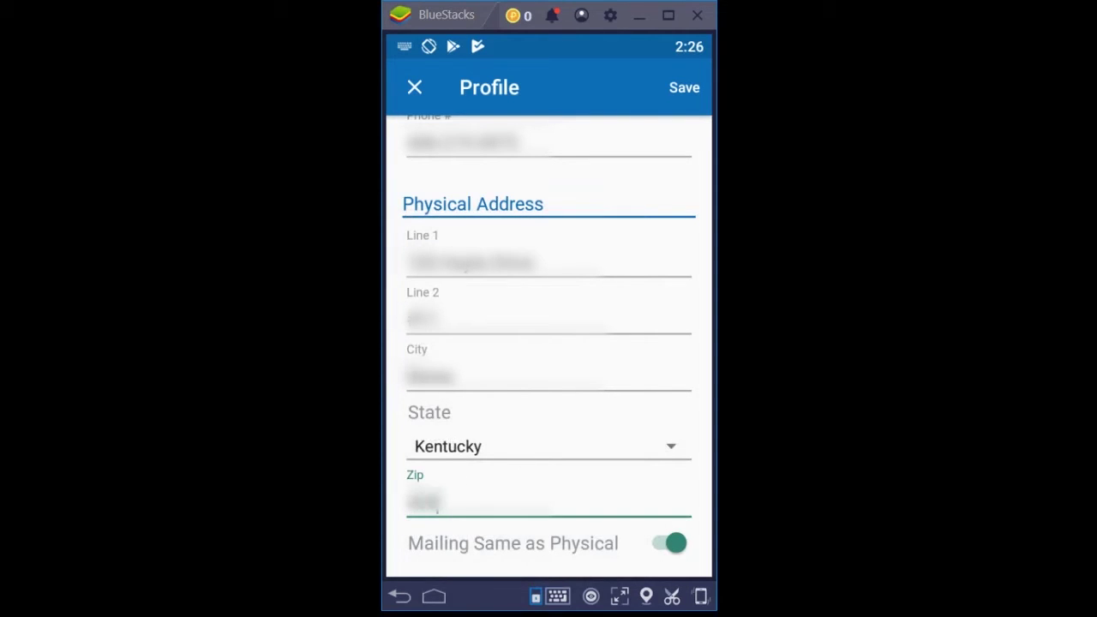
pyautogui.write('2')
pyautogui.scroll(-2, 437, 558)
pyautogui.click(660, 545)
pyautogui.scroll(-5, 533, 466)
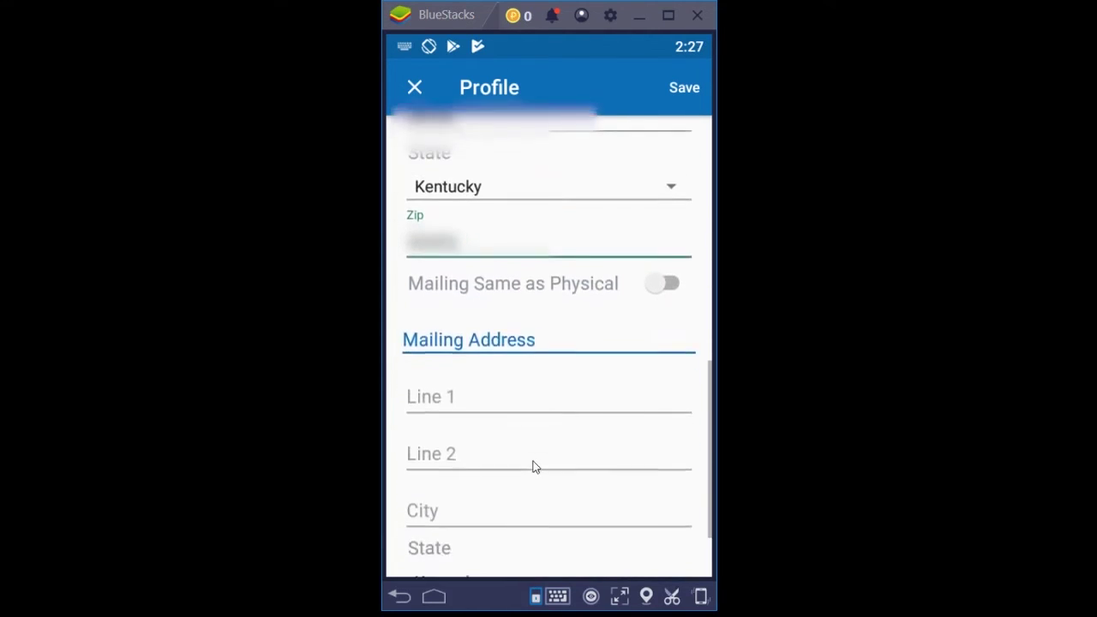
pyautogui.click(475, 306)
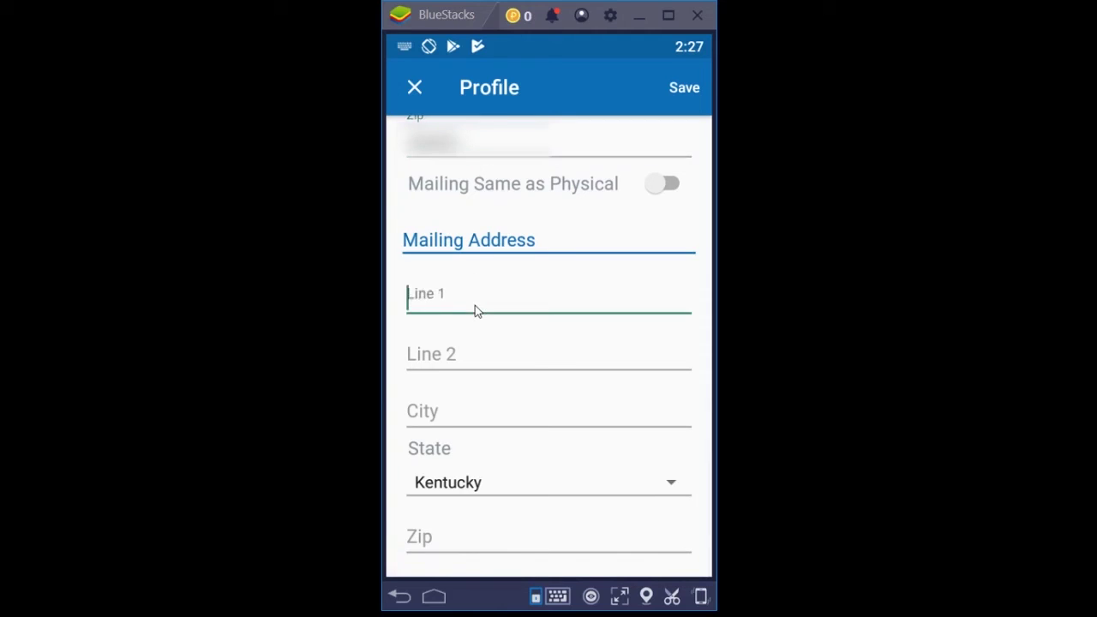
pyautogui.write('PO B')
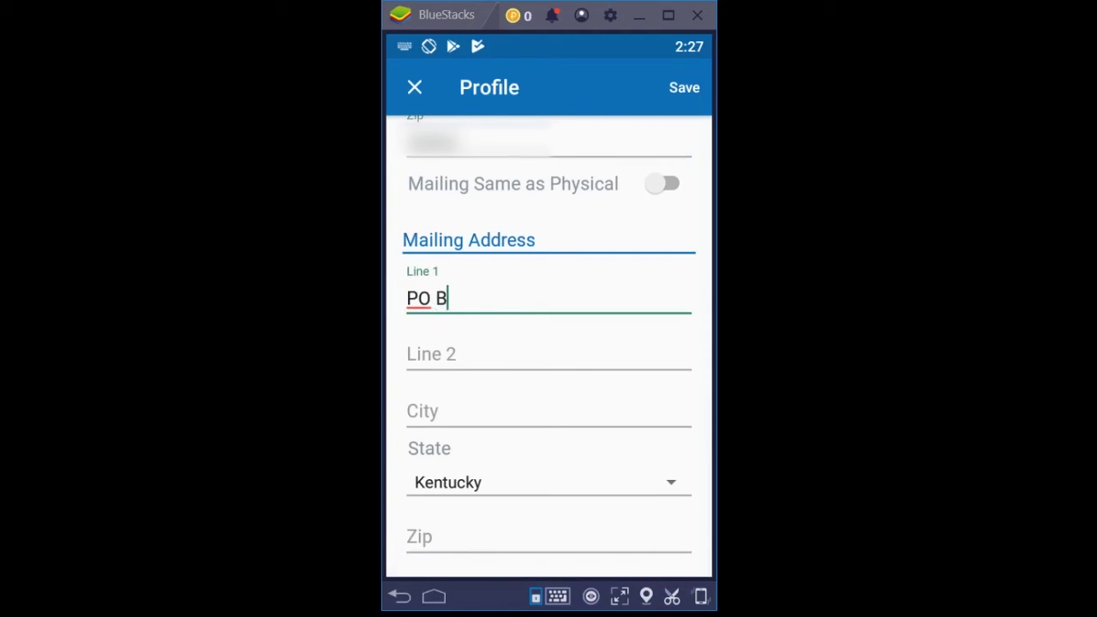
pyautogui.write('ox 123')
pyautogui.press('BackSpace')
pyautogui.press('BackSpace')
pyautogui.press('BackSpace')
pyautogui.press('BackSpace')
pyautogui.press('BackSpace')
pyautogui.press('BackSpace')
pyautogui.press('BackSpace')
pyautogui.press('BackSpace')
pyautogui.press('BackSpace')
pyautogui.press('BackSpace')
pyautogui.click(665, 185)
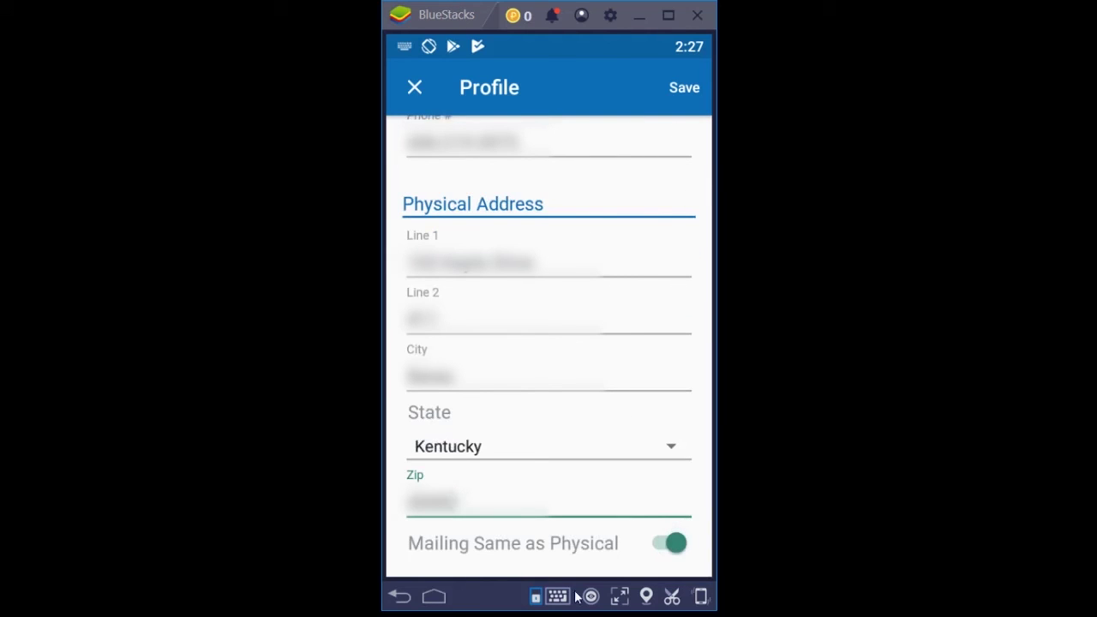
# Save the completed Profile using the Save button at the top right
pyautogui.click(682, 89)
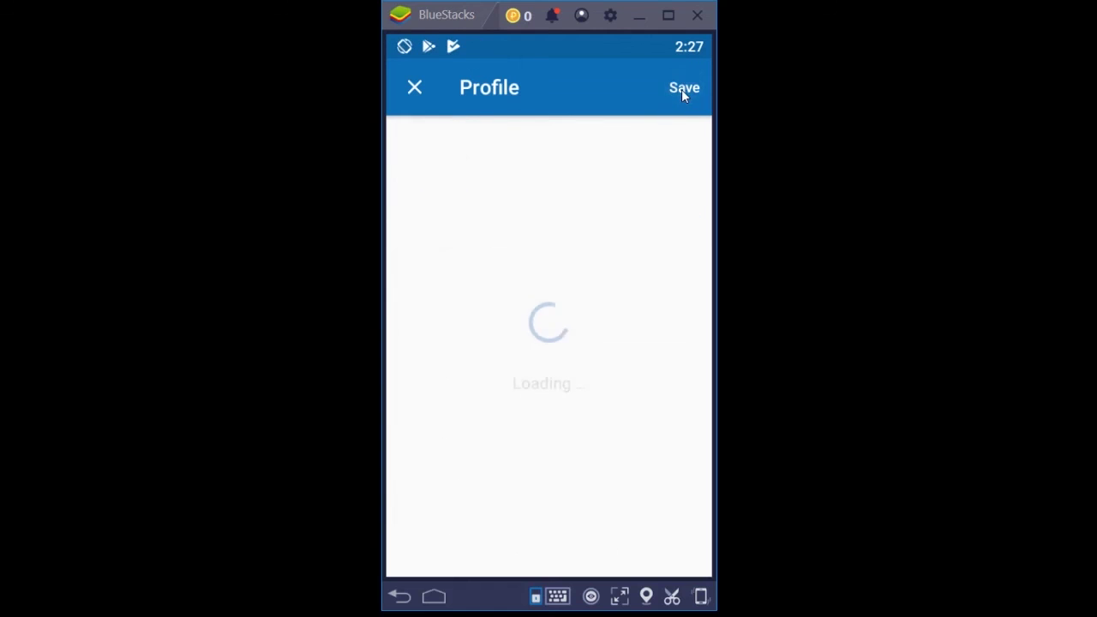